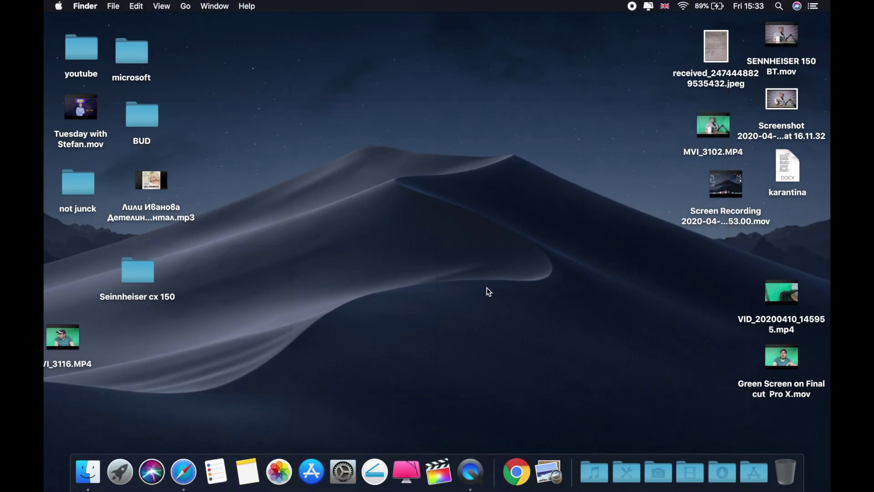
Launch Final Cut Pro and import MVI_3102.MP4 from the Desktop into the 10-04-2020 event.
click(445, 466)
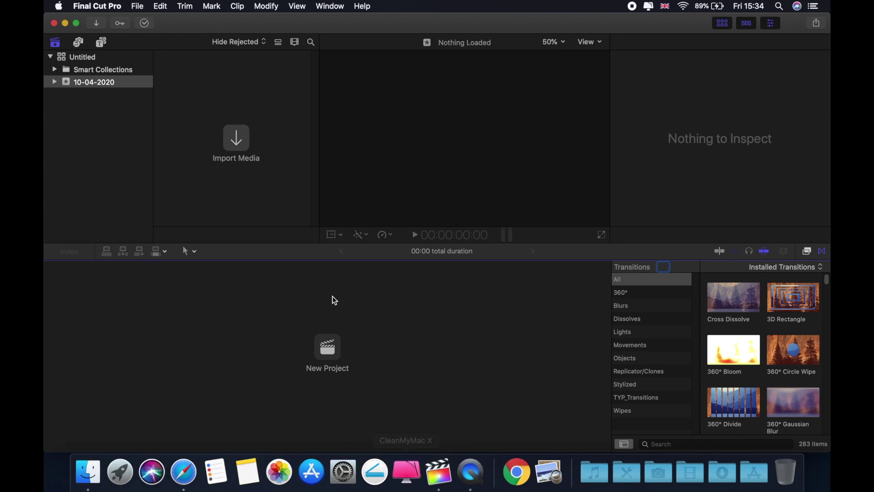
click(240, 142)
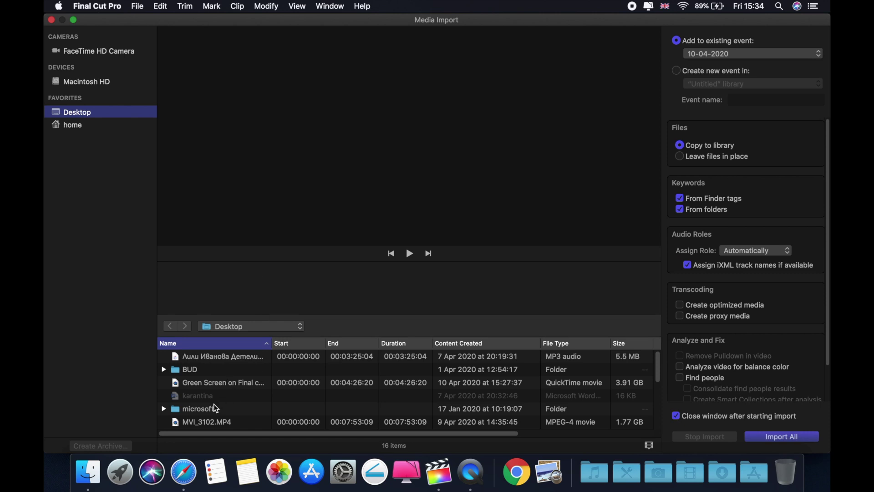
click(215, 422)
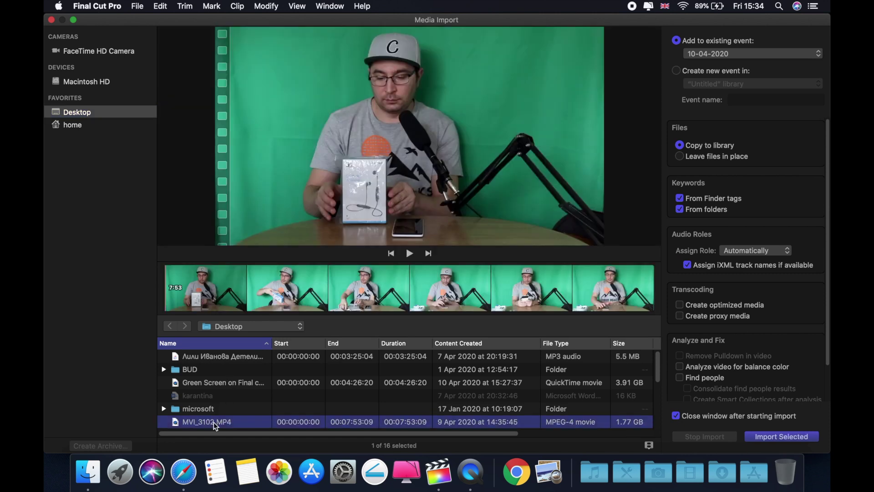
click(796, 437)
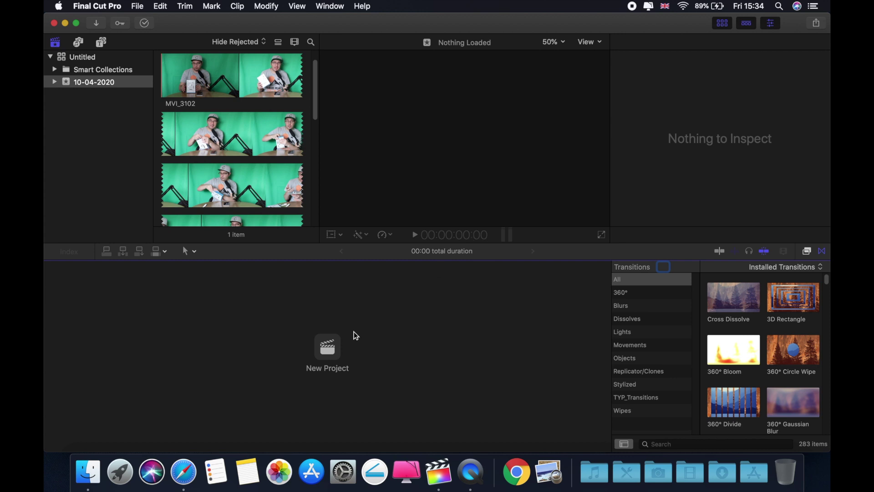
Create an Untitled Project and place the MVI_3102 clip in its timeline.
click(330, 347)
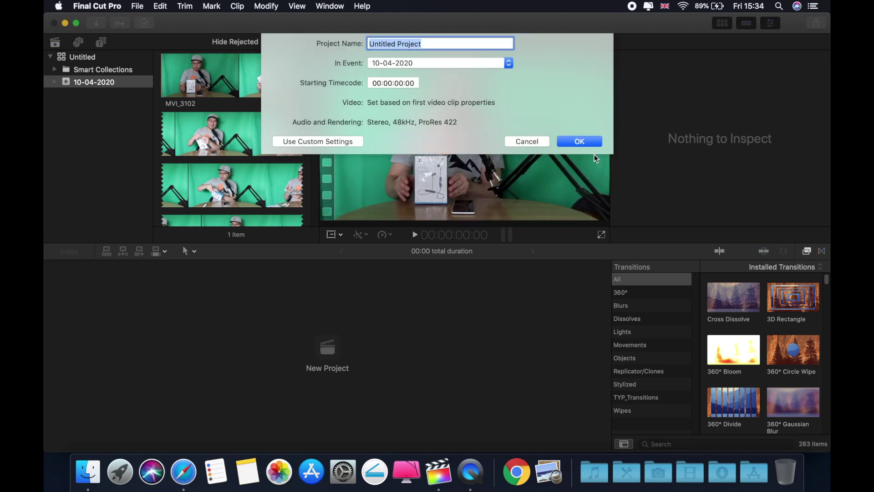
click(587, 141)
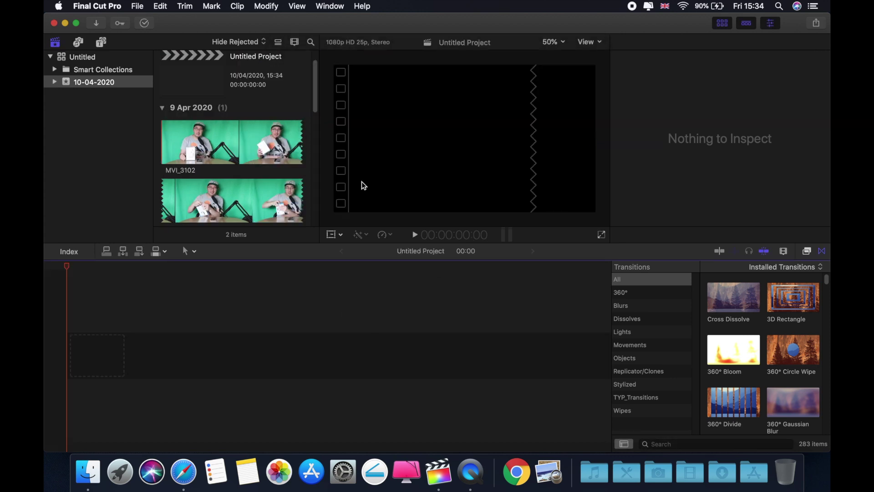
click(241, 154)
drag(265, 136, 170, 304)
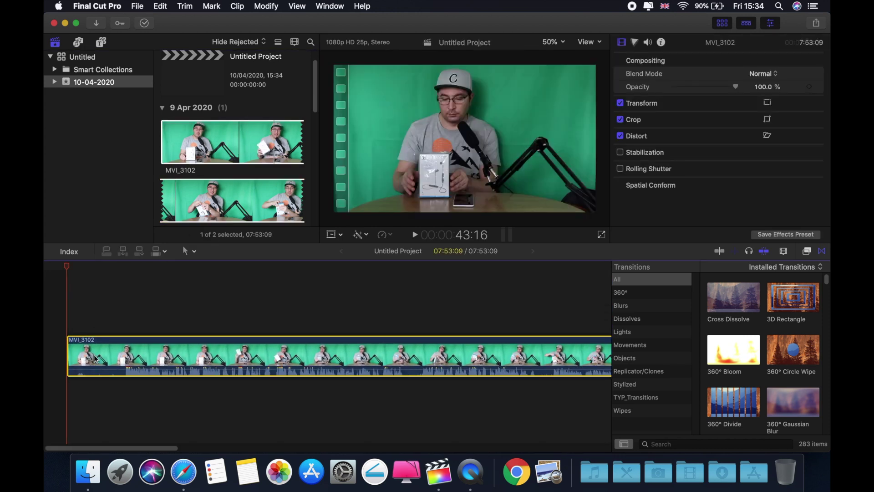
Play the clip from about 17 seconds and drag its audio volume line down.
click(142, 355)
key(space)
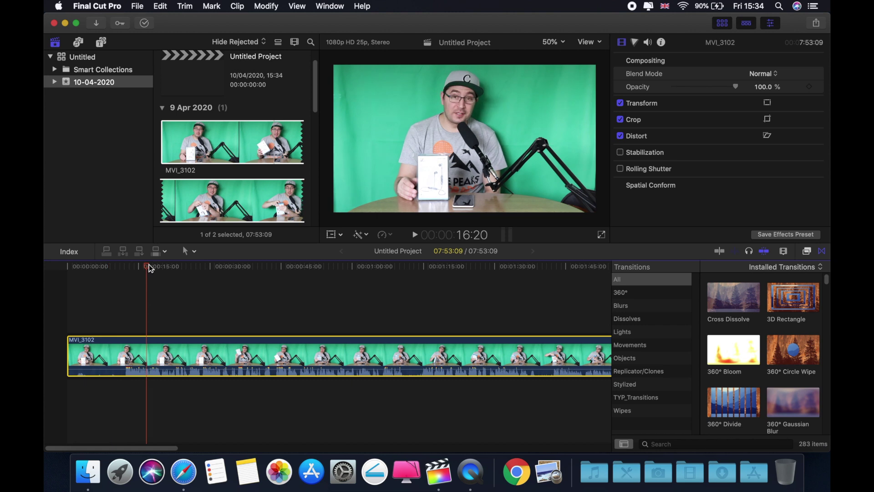
mouse_move(258, 369)
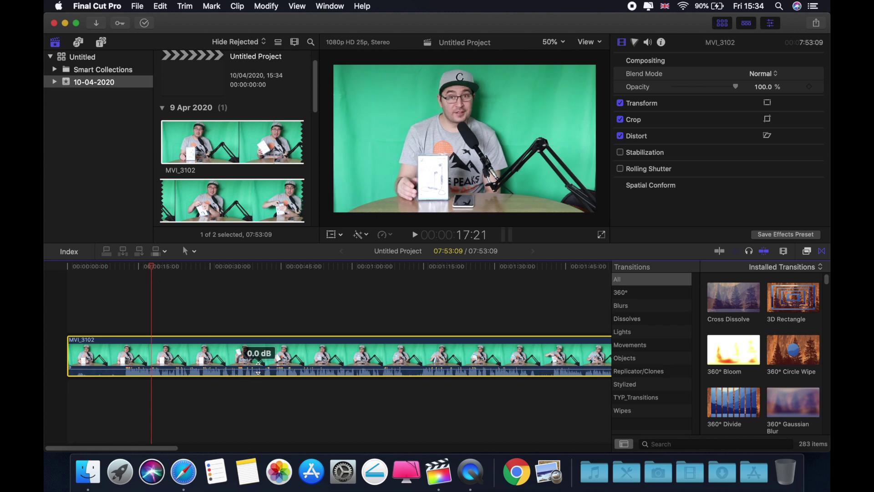
drag(258, 370, 256, 385)
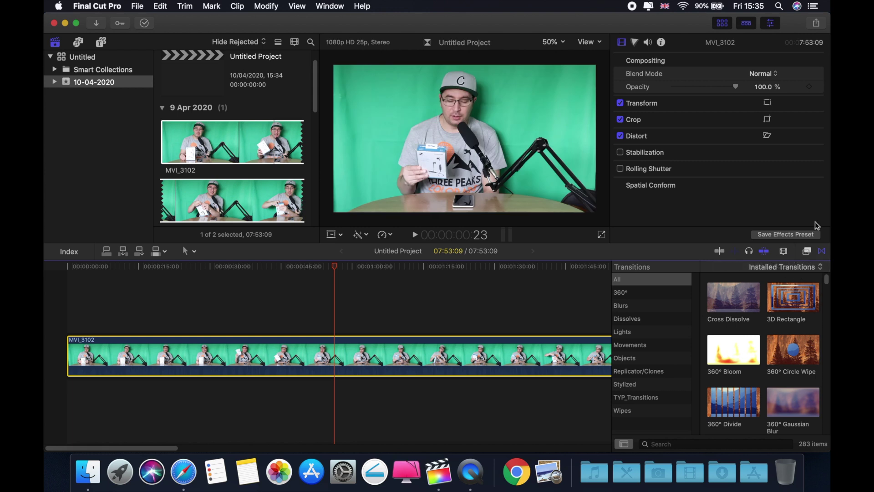
Search the Effects browser for 'k' and drop the Keyer effect onto the MVI_3102 clip.
click(807, 252)
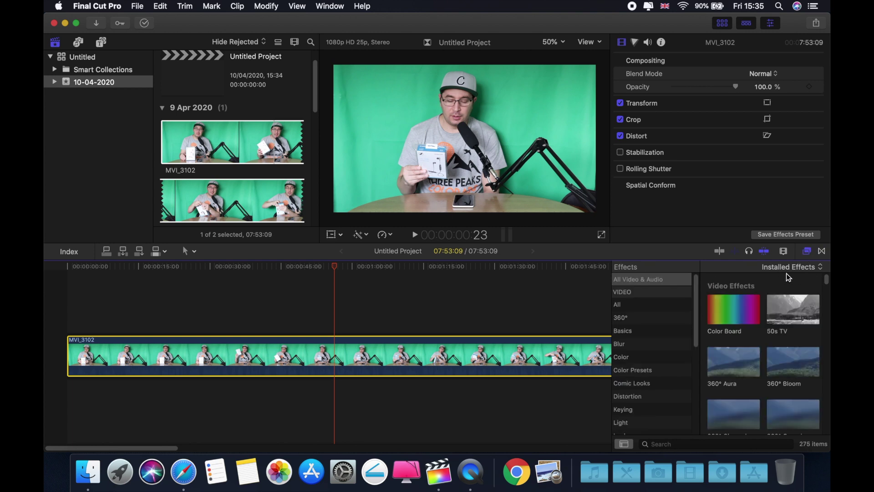
scroll(783, 296, down, 5)
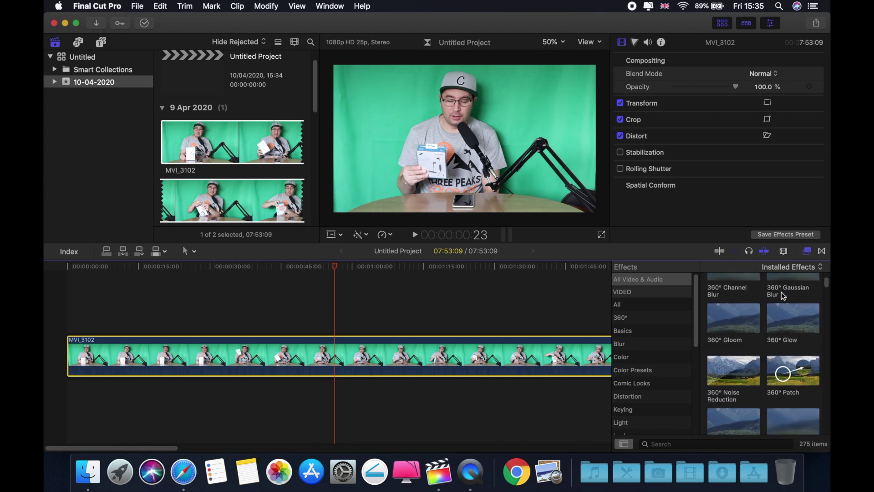
click(690, 443)
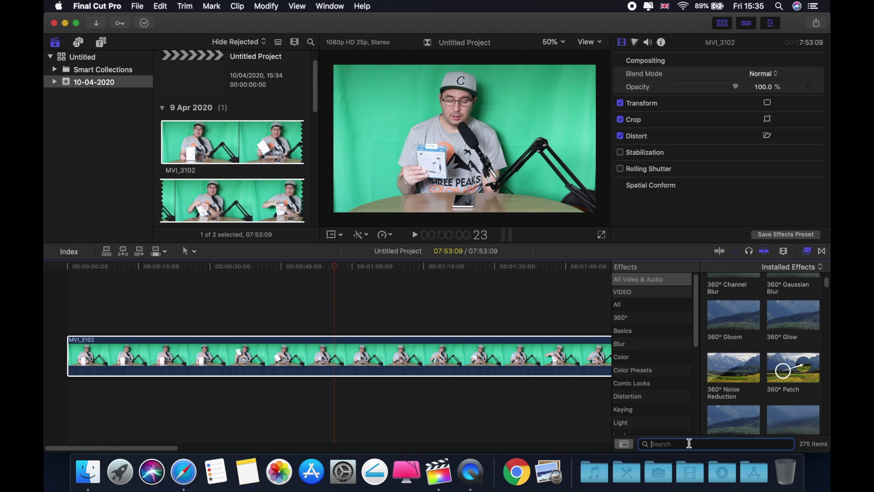
text(ke)
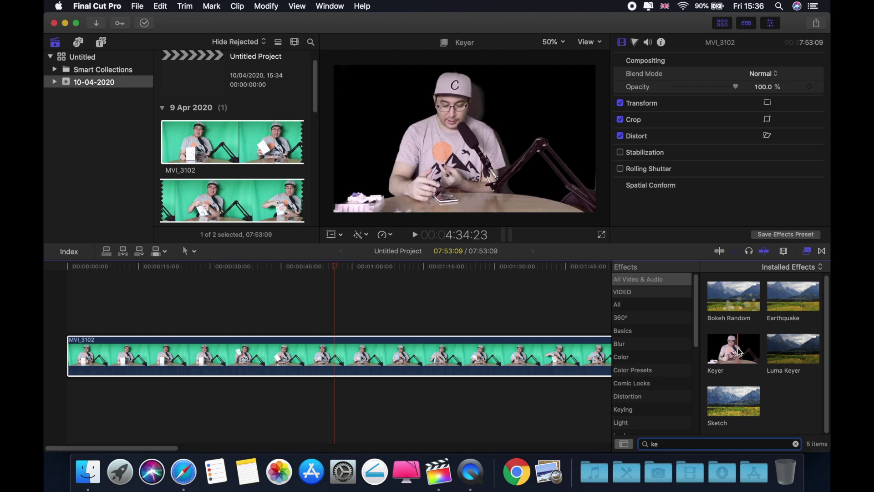
drag(731, 362, 473, 359)
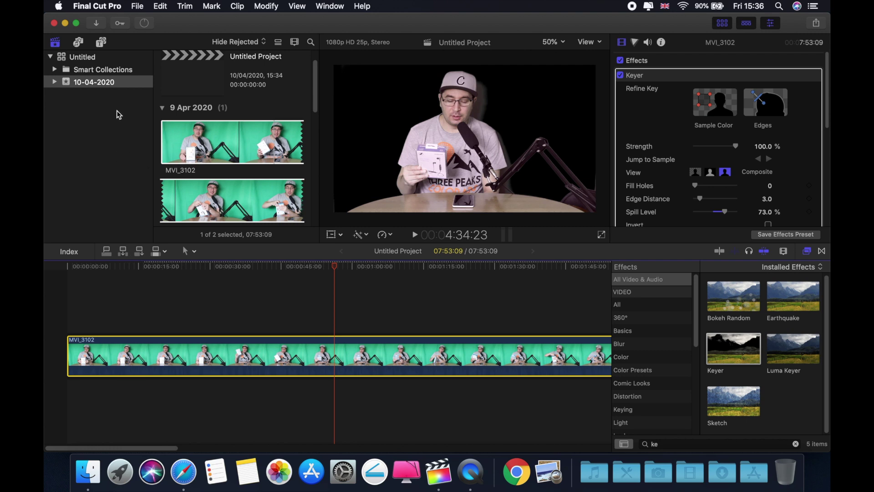
Switch the Titles and Generators sidebar to Generators and scroll down to the Vivid generator.
click(101, 42)
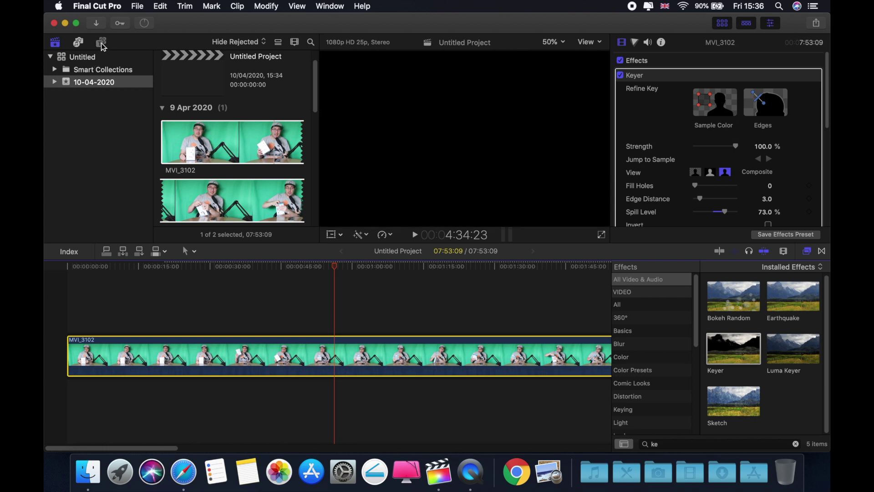
click(83, 57)
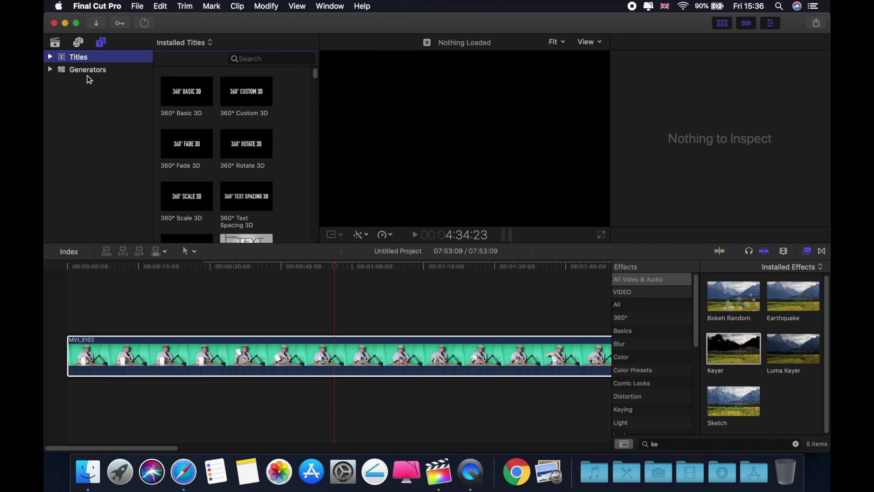
click(90, 70)
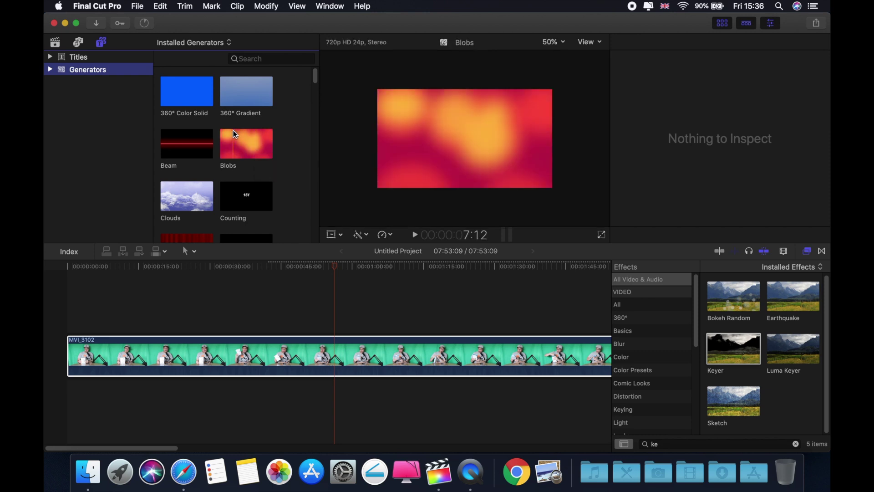
scroll(234, 134, down, 2)
scroll(235, 134, down, 15)
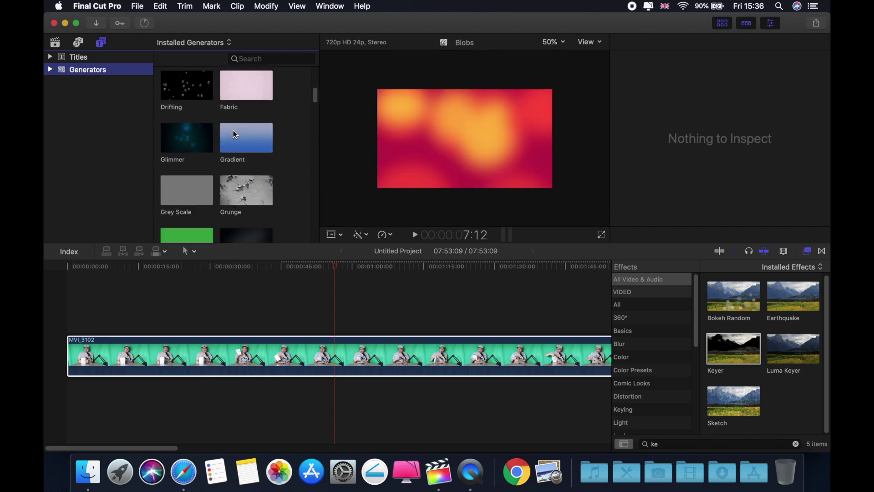
scroll(235, 134, down, 15)
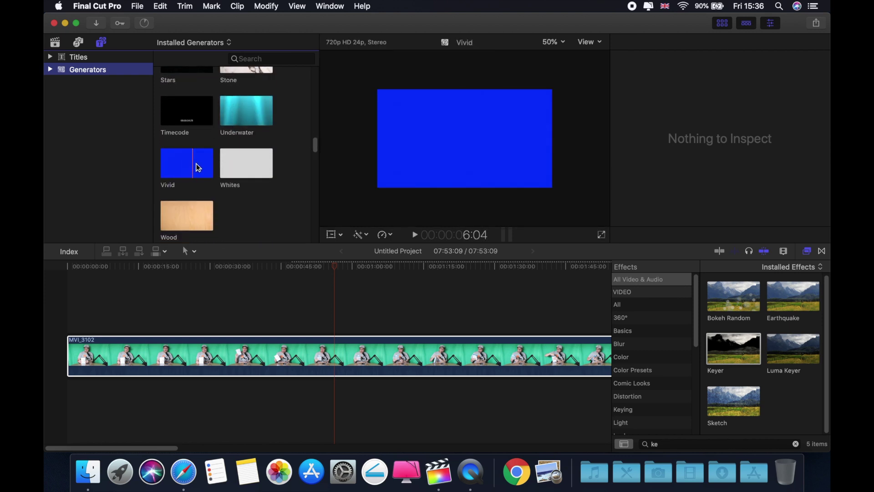
Drop the Vivid generator below MVI_3102 and stretch its end repeatedly to run beneath the clip.
drag(202, 162, 81, 439)
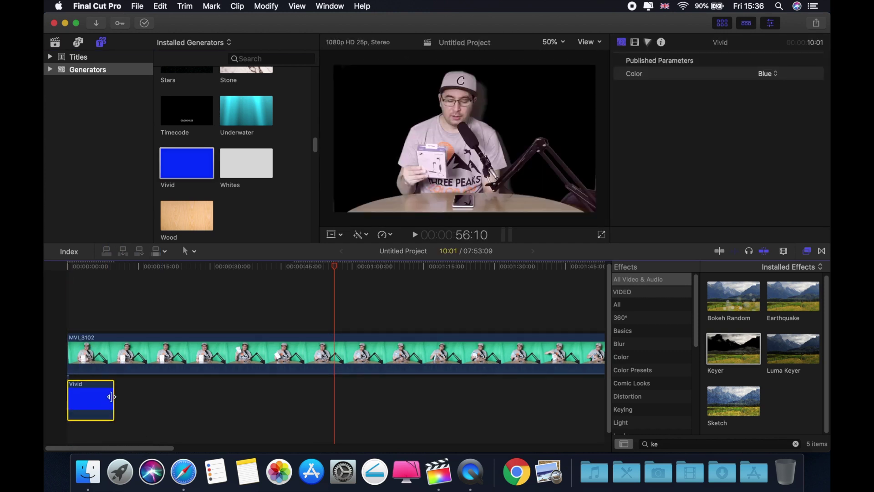
drag(113, 397, 409, 397)
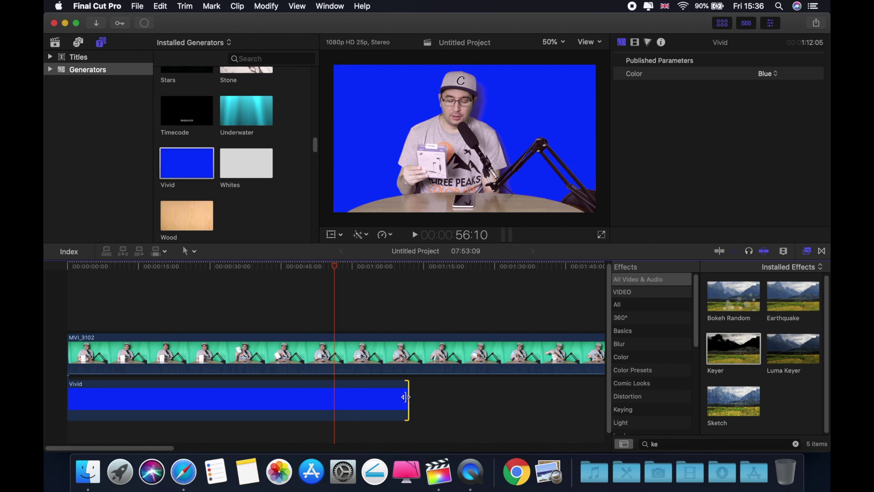
drag(408, 399, 604, 399)
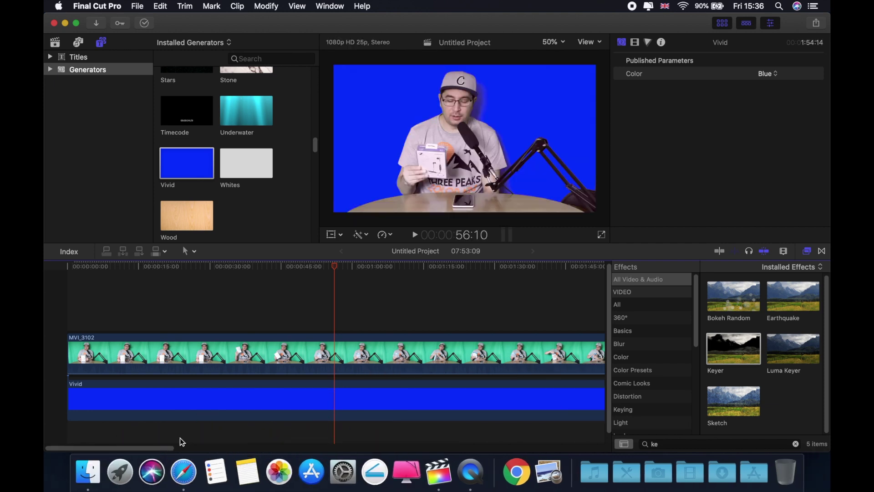
drag(170, 447, 296, 448)
scroll(307, 440, right, 5)
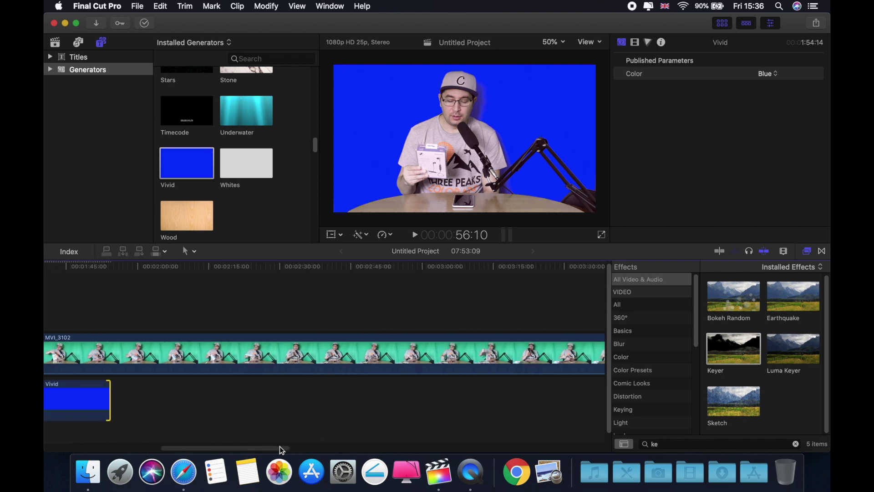
drag(137, 398, 552, 399)
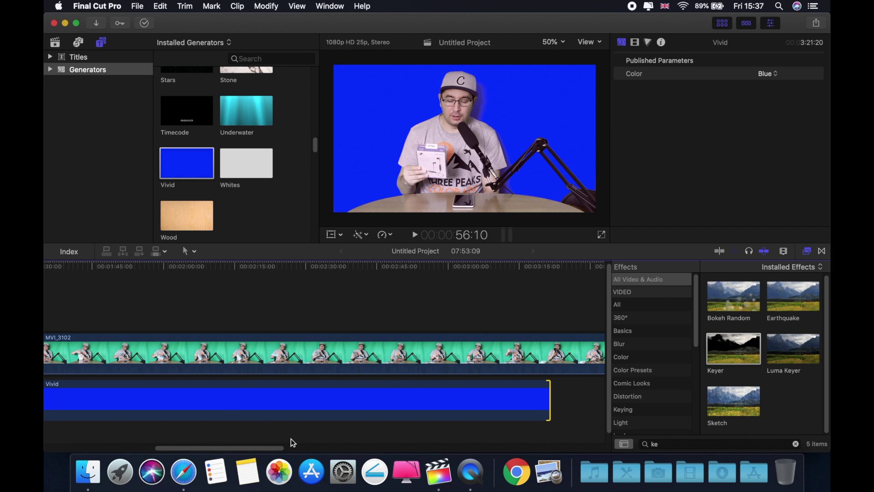
drag(286, 446, 146, 446)
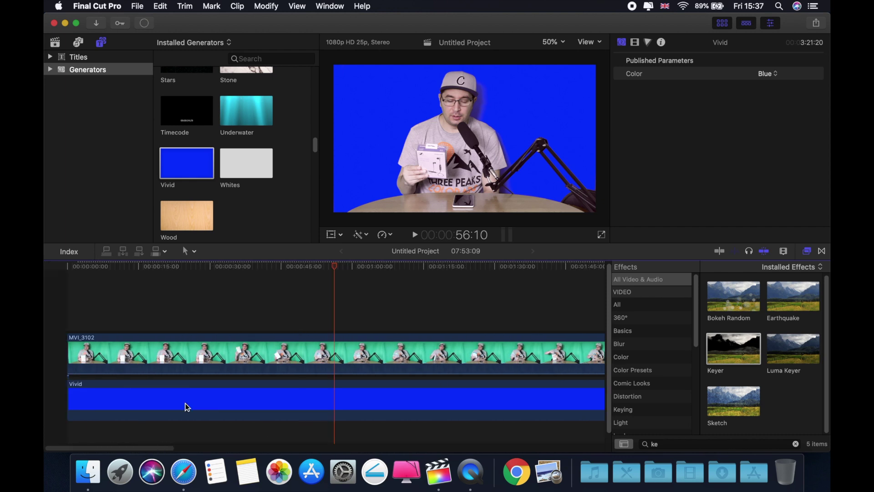
mouse_move(332, 264)
mouse_down()
mouse_move(295, 266)
mouse_move(324, 267)
mouse_up()
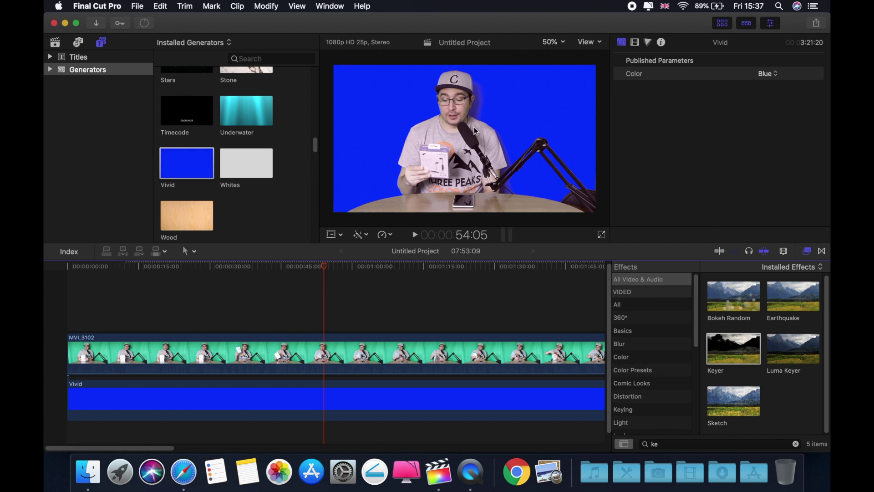
With MVI_3102 selected, drag Keyer Spill Level to 0% and Strength down toward 2% in the Inspector.
click(276, 355)
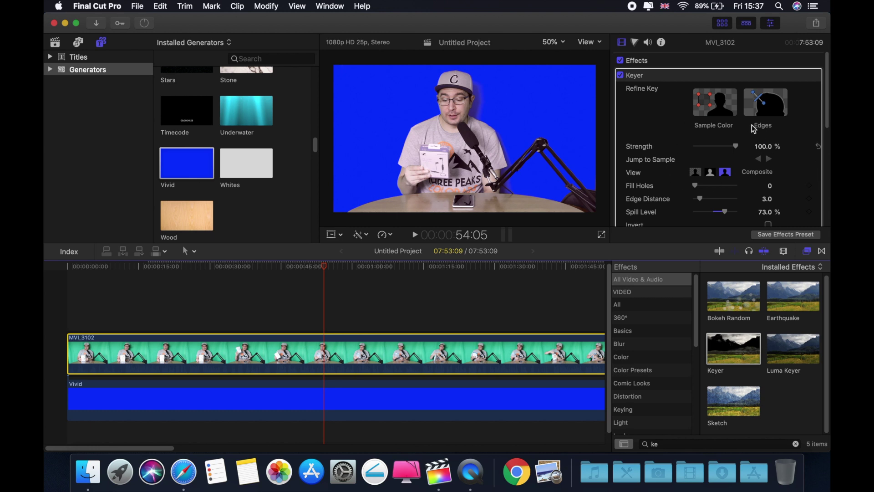
click(763, 148)
drag(729, 215, 694, 214)
drag(737, 146, 762, 150)
Skim the playhead forward to about 1:14 and play the keyed clip over the blue background.
click(331, 266)
drag(342, 270, 420, 267)
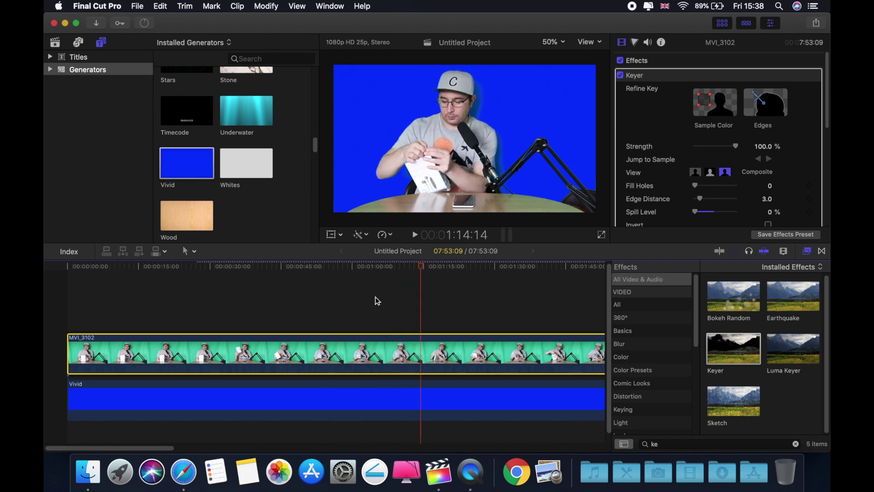
drag(132, 446, 270, 442)
key(space)
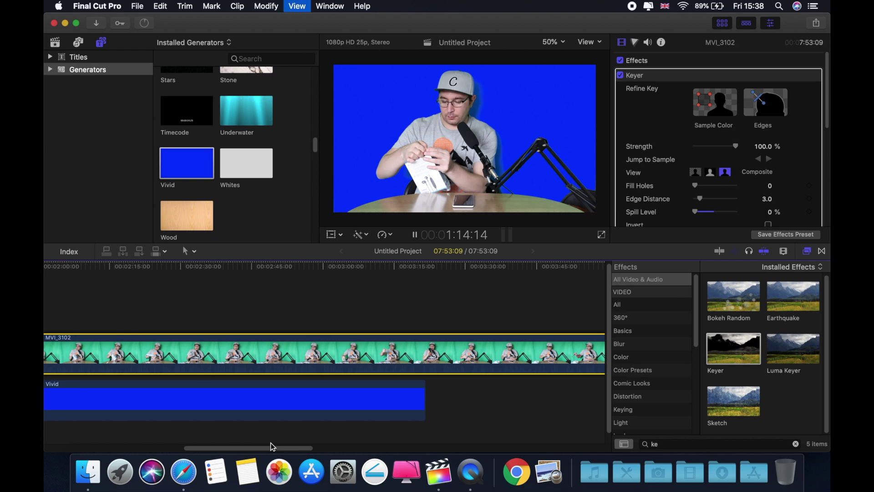